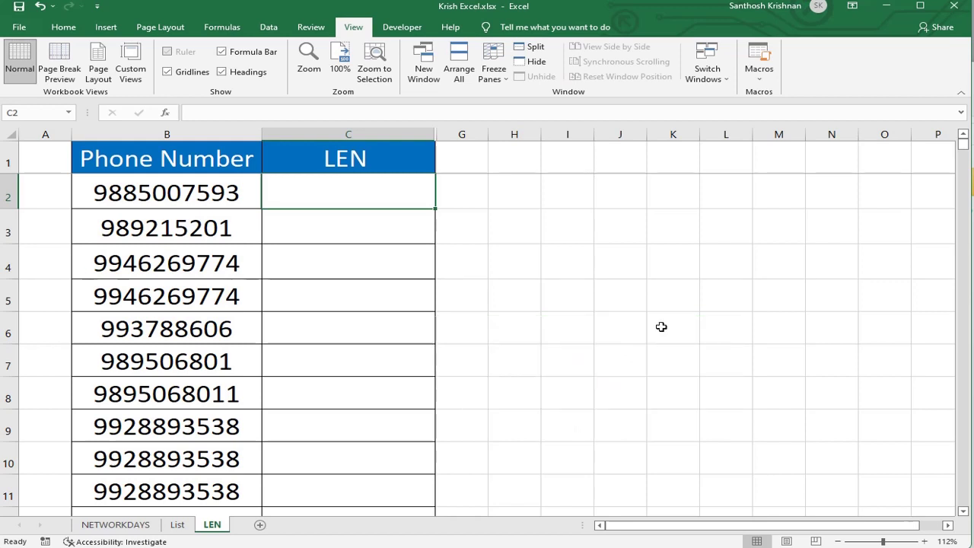
- Inspect the first phone number and the shorter second phone number in column B
click(217, 195)
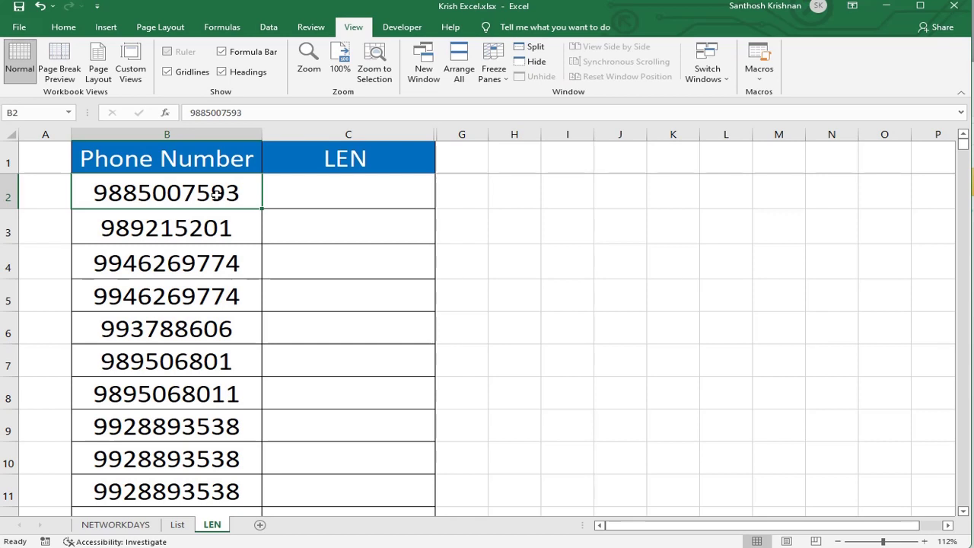
key(Right)
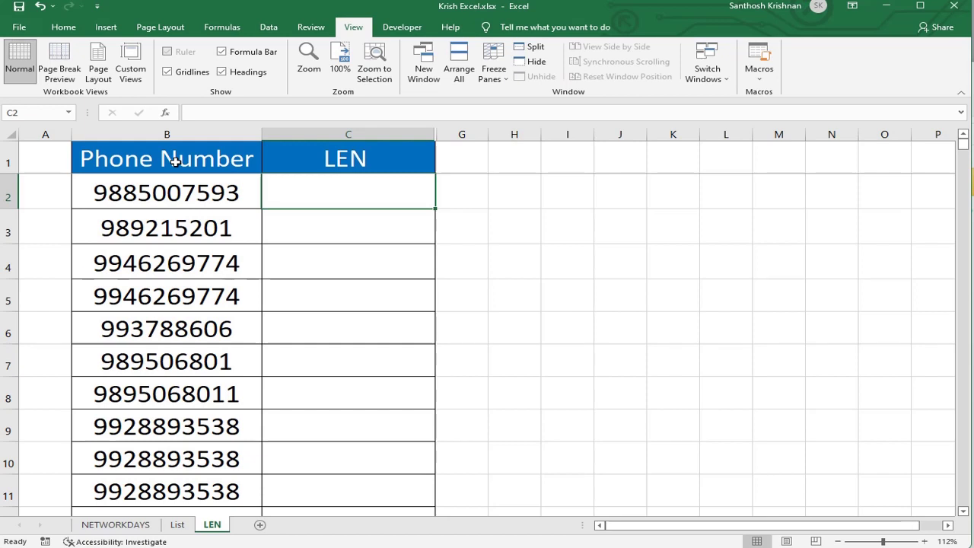
click(221, 228)
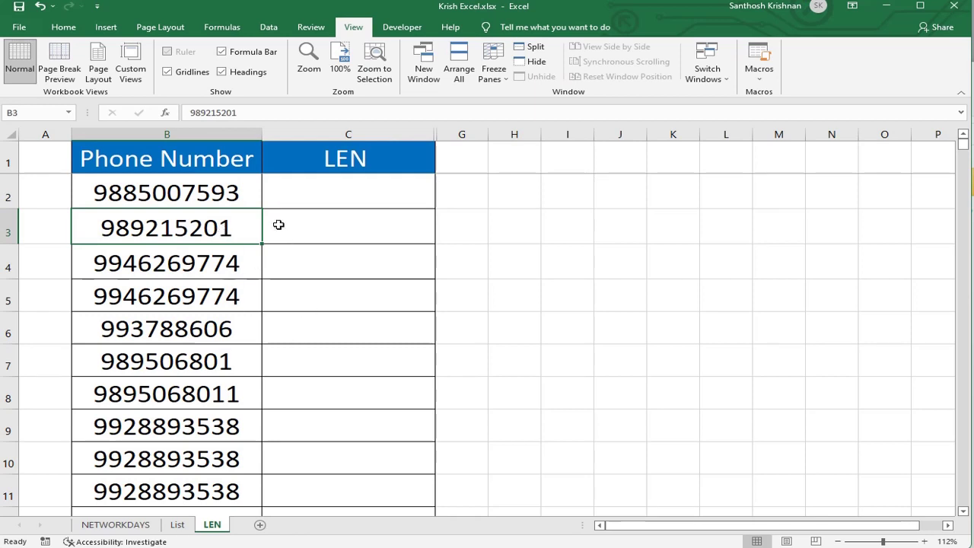
scroll(215, 369, down, 1)
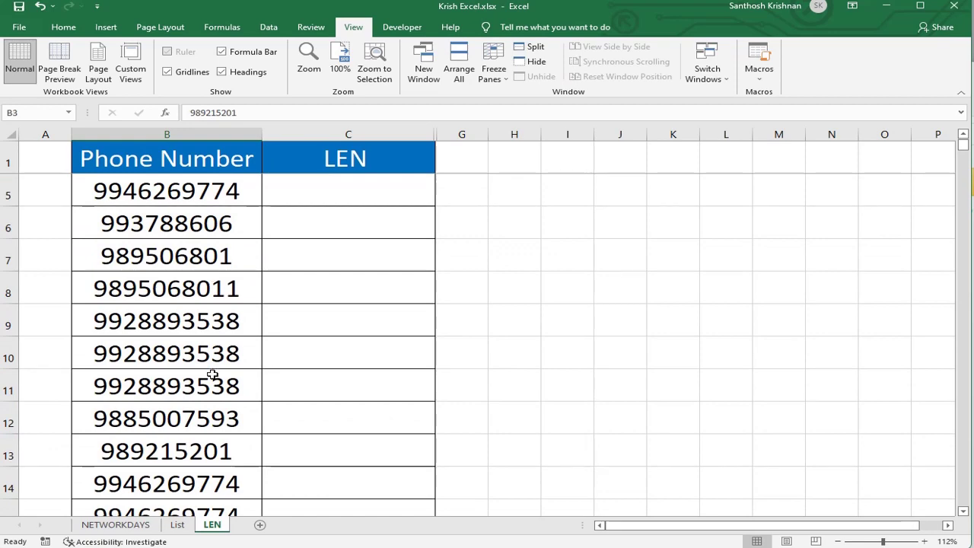
scroll(213, 374, down, 3)
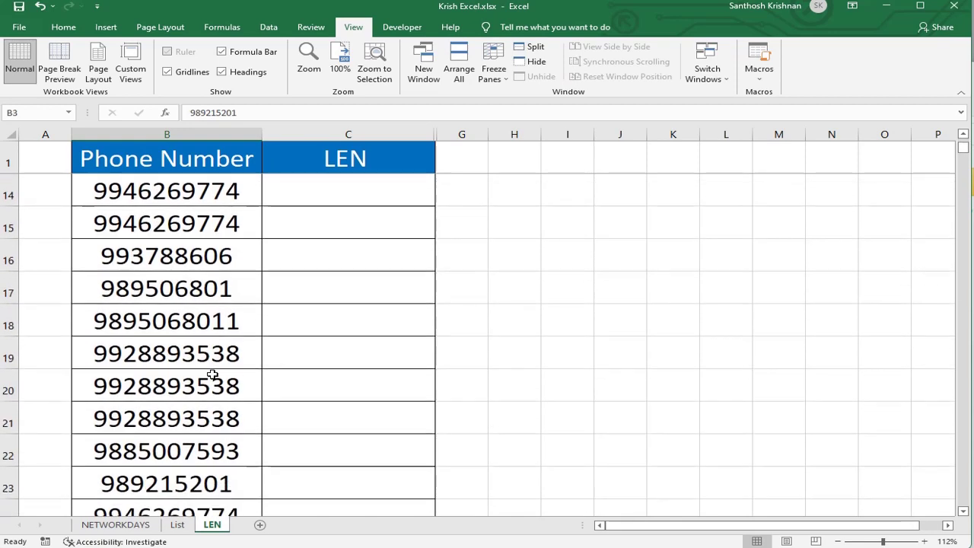
- Enter =LEN(B2) in C2 so it returns 10 for the first phone number
key(Up)
key(Right)
text(=LE)
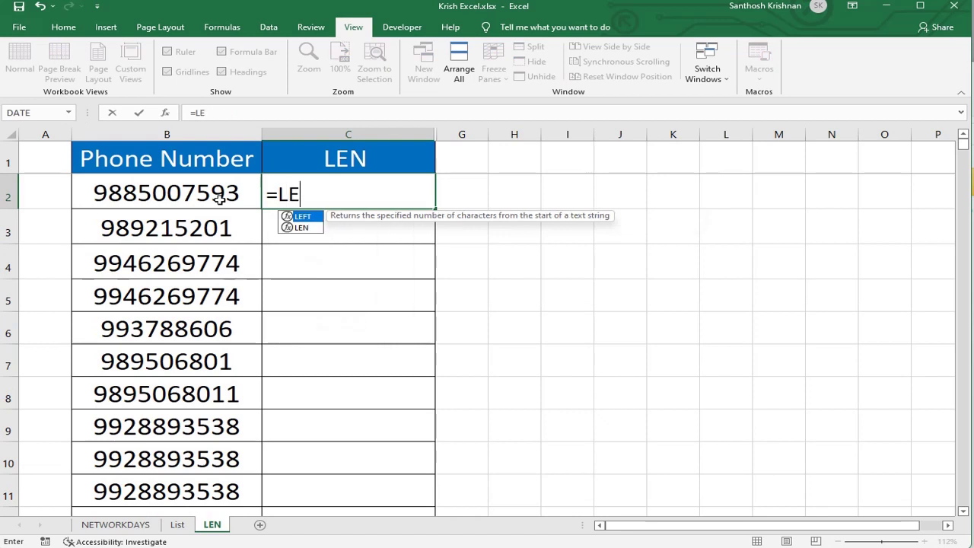
text(n)
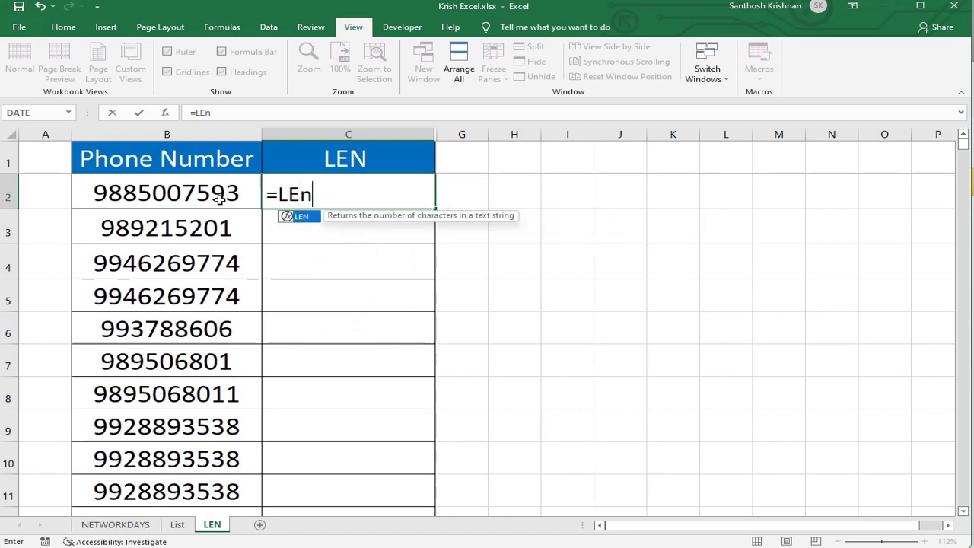
key(Tab)
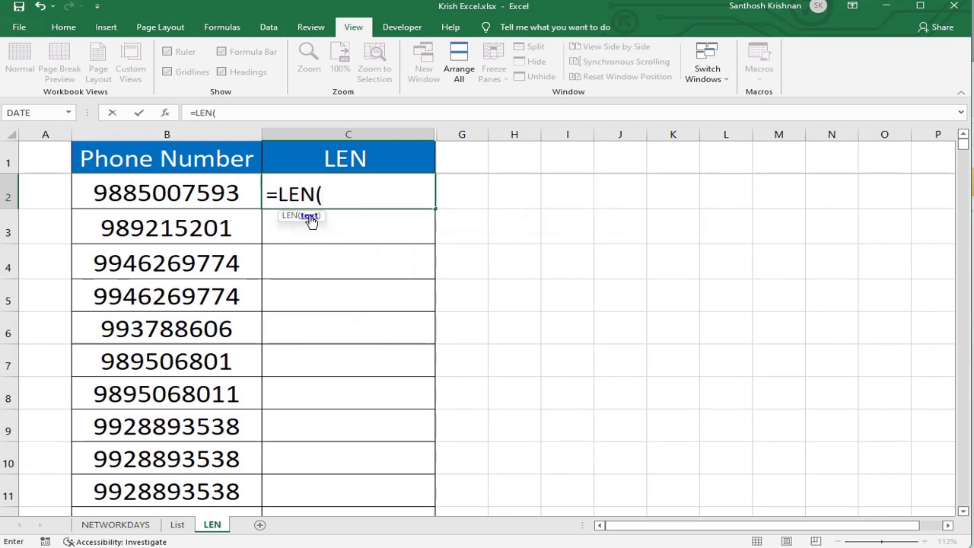
click(205, 194)
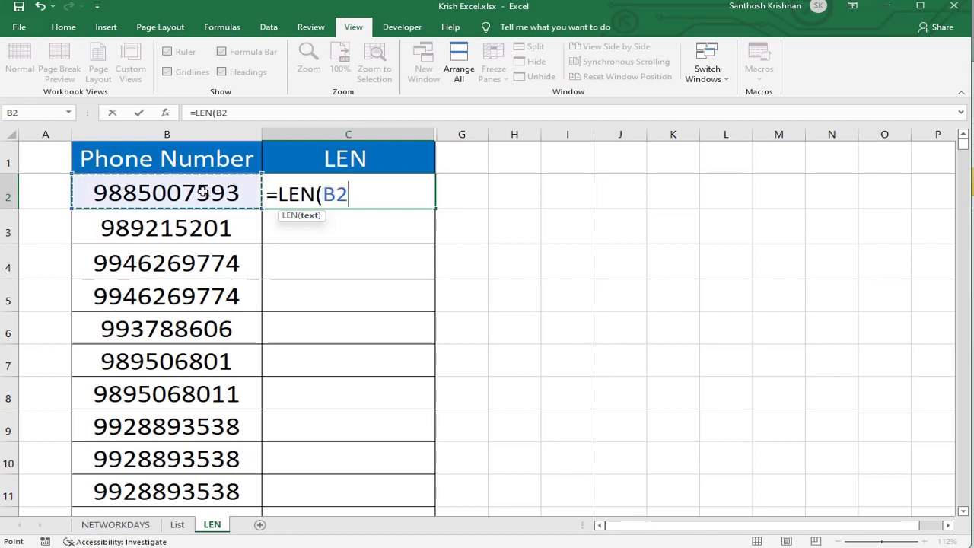
text())
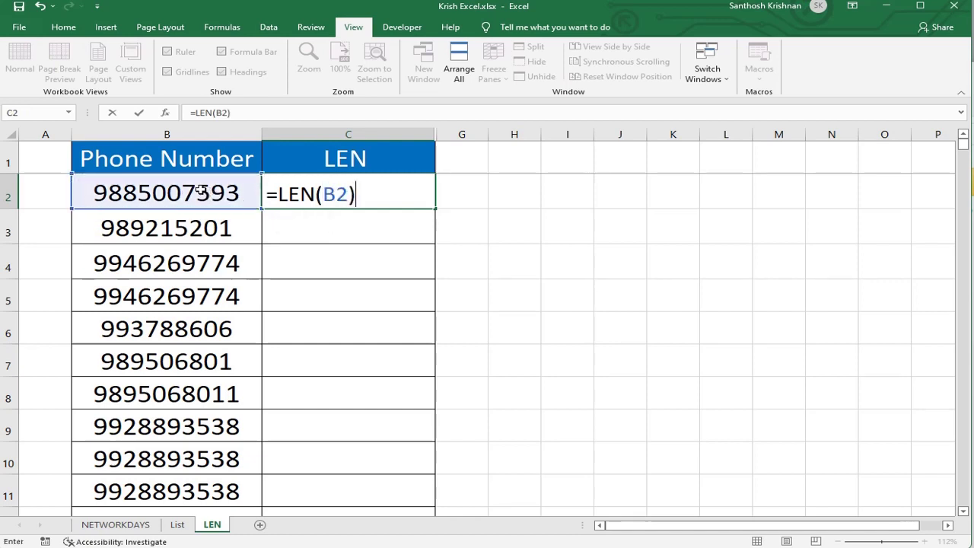
key(Return)
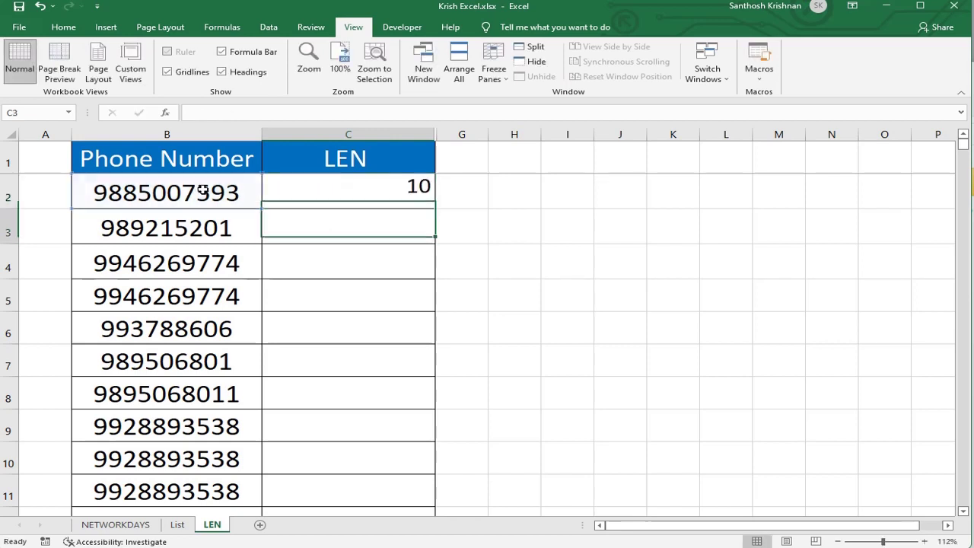
click(198, 185)
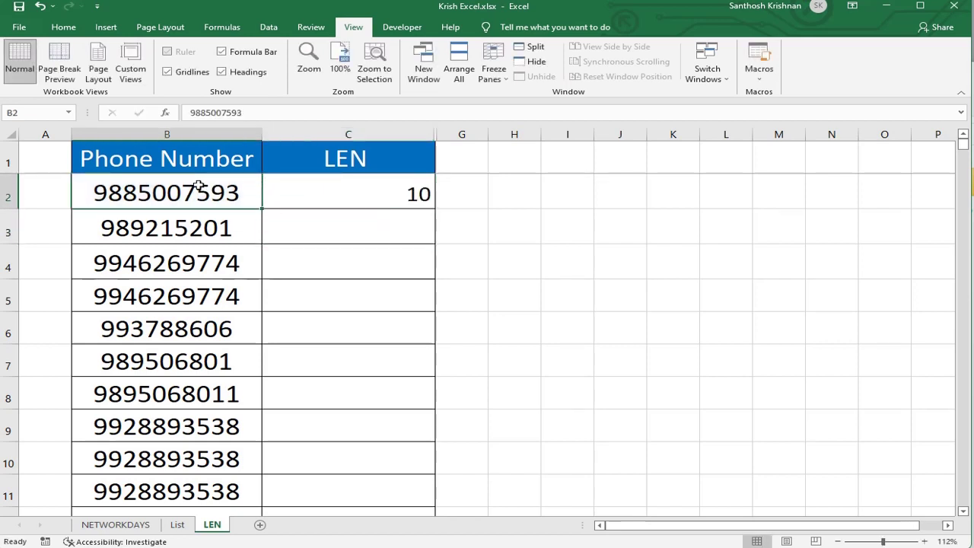
key(Right)
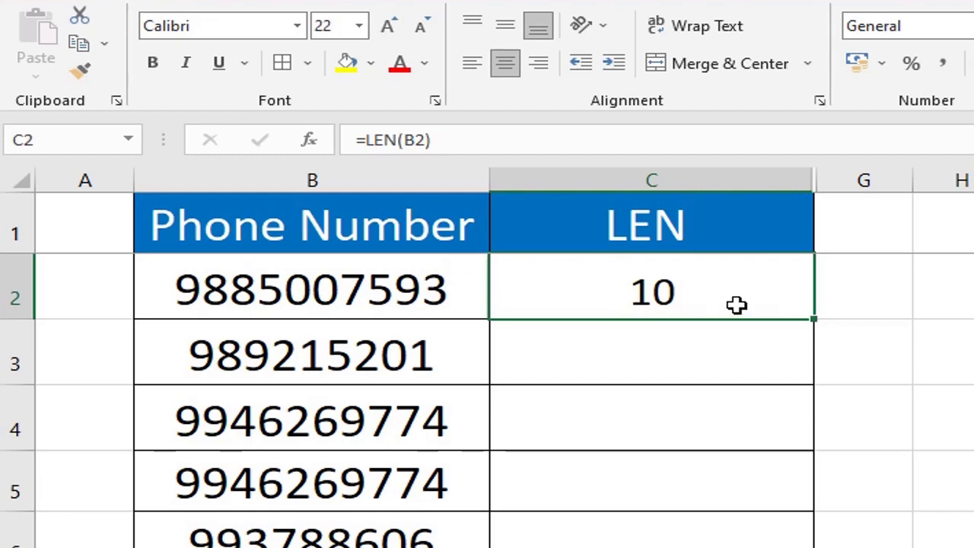
- Fill =LEN(B2) down column C for every phone number and check the bottom row
double_click(815, 318)
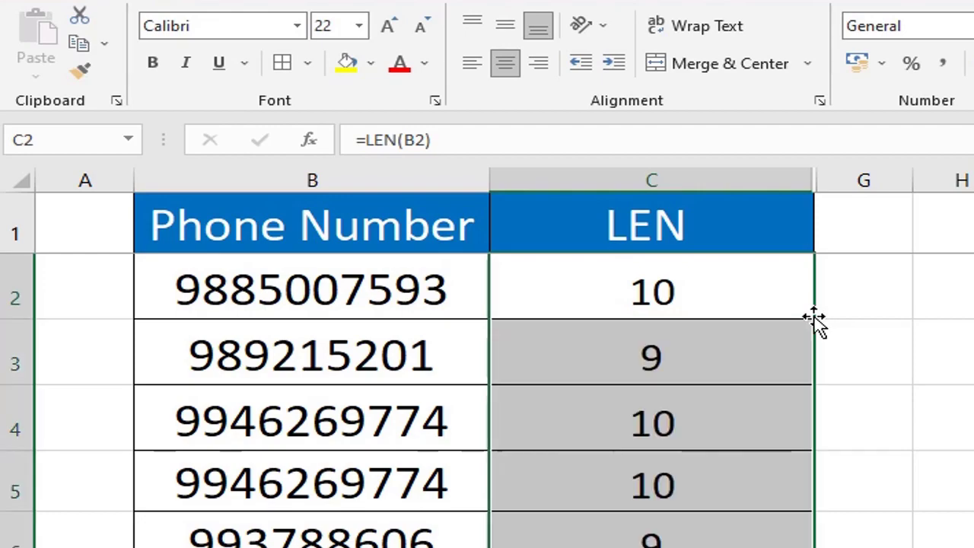
click(673, 292)
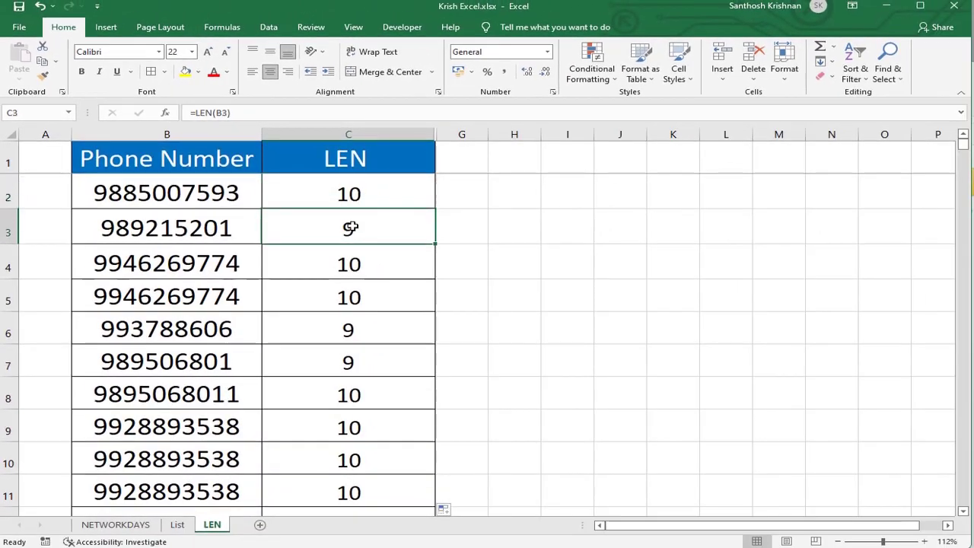
key(ctrl+Down)
key(ctrl+Up)
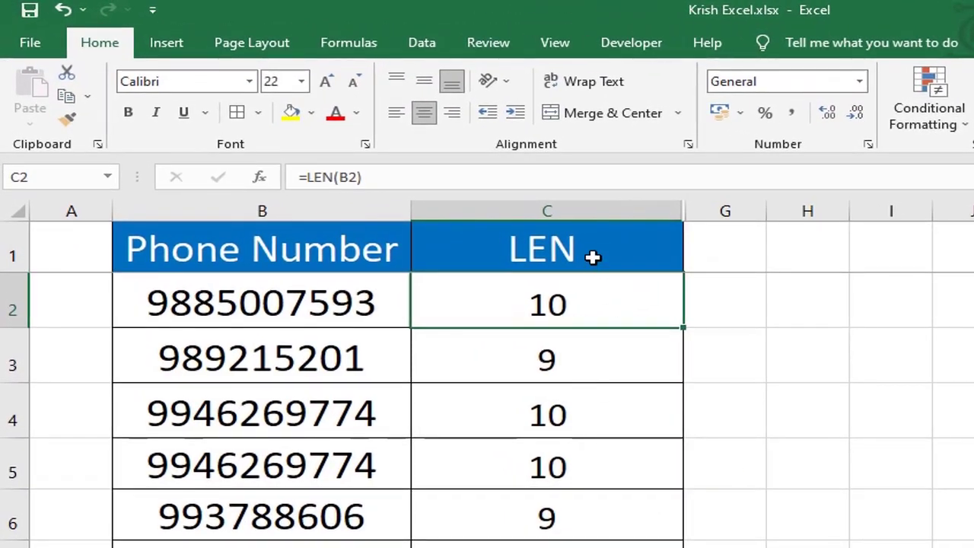
- Filter the table so the LEN column shows only the 8- and 9-digit rows
click(591, 253)
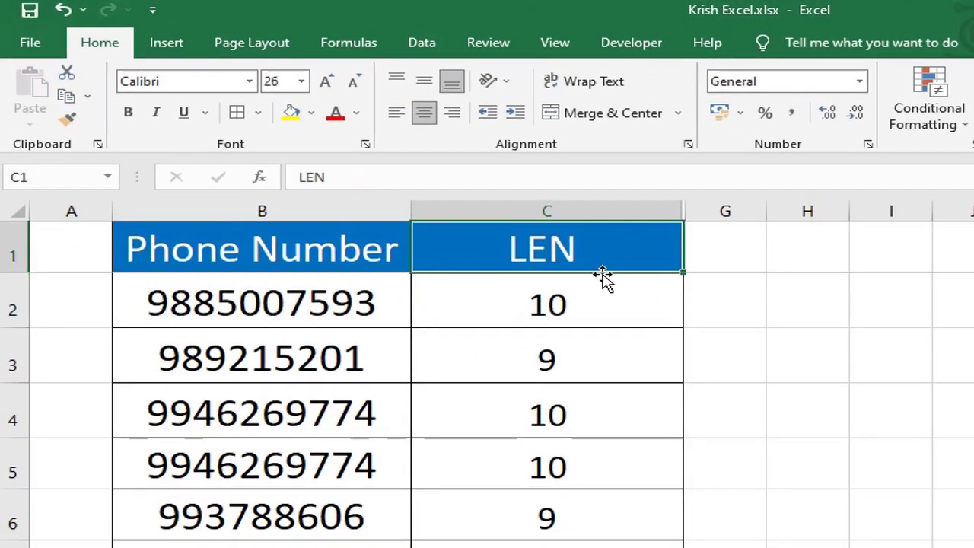
click(421, 42)
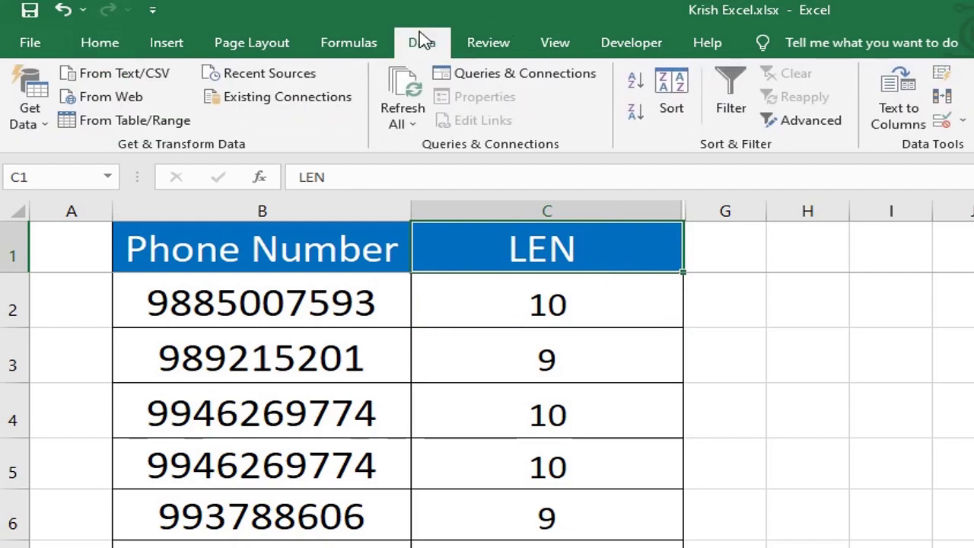
click(716, 92)
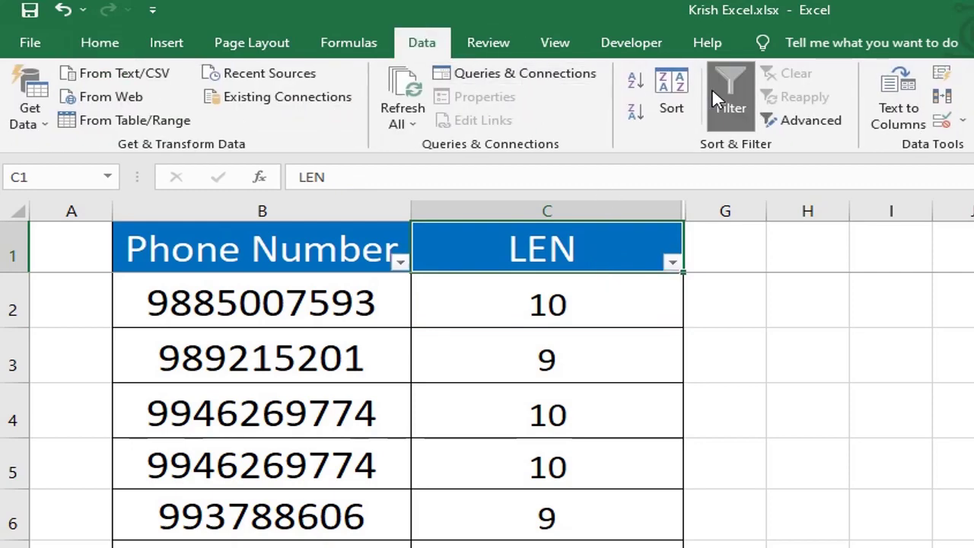
click(674, 263)
mouse_move(291, 277)
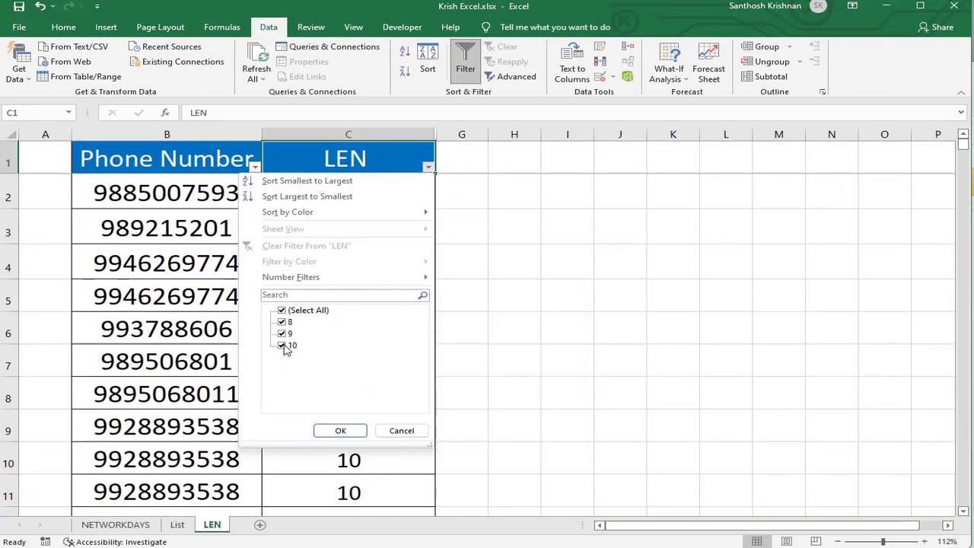
click(285, 348)
click(355, 433)
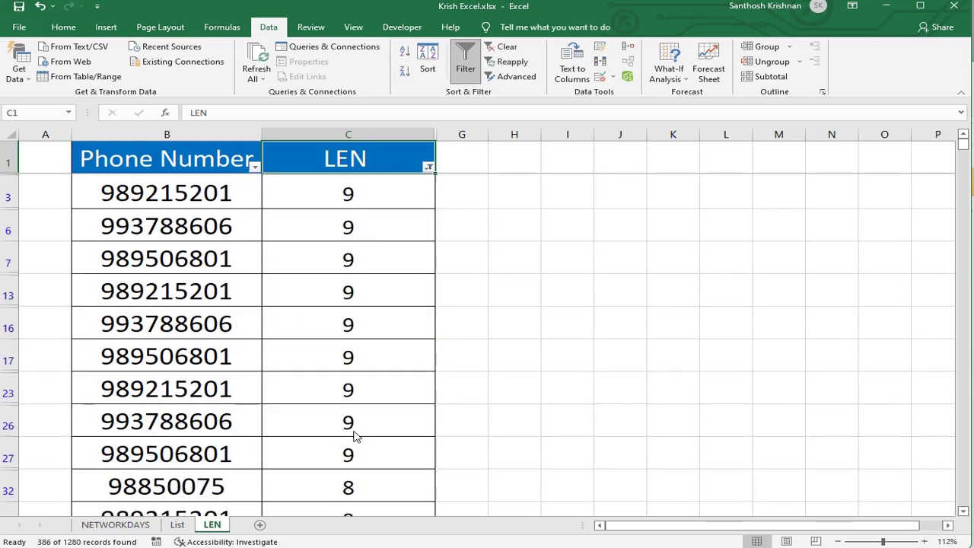
- Copy the filtered short phone numbers together with their LEN values
key(Down)
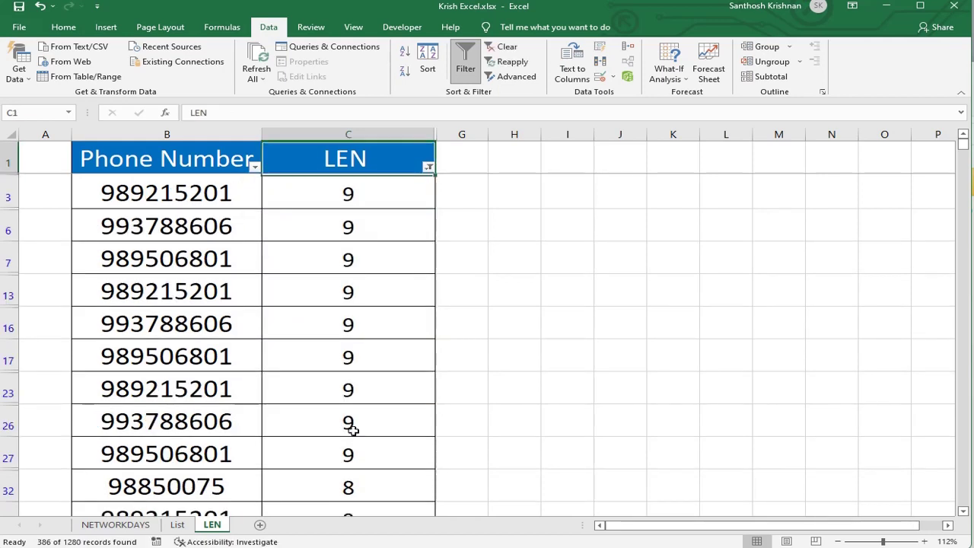
key(Left)
key(ctrl+Down)
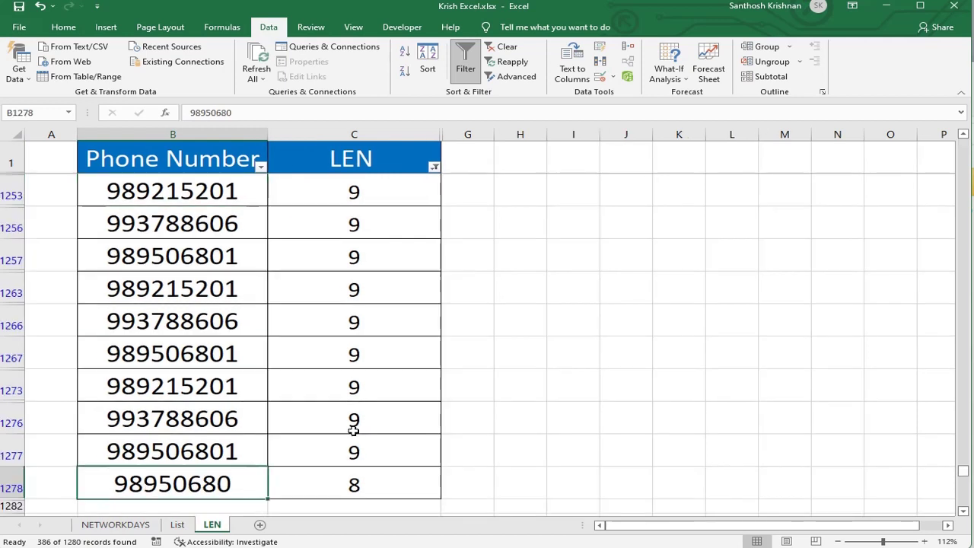
key(ctrl+Up)
key(Down)
key(Down)
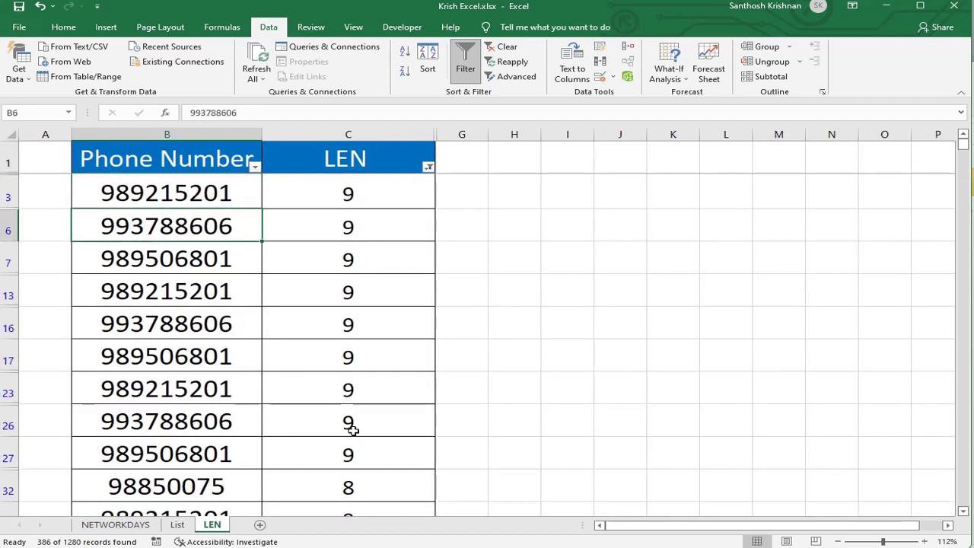
key(Up)
key(Up)
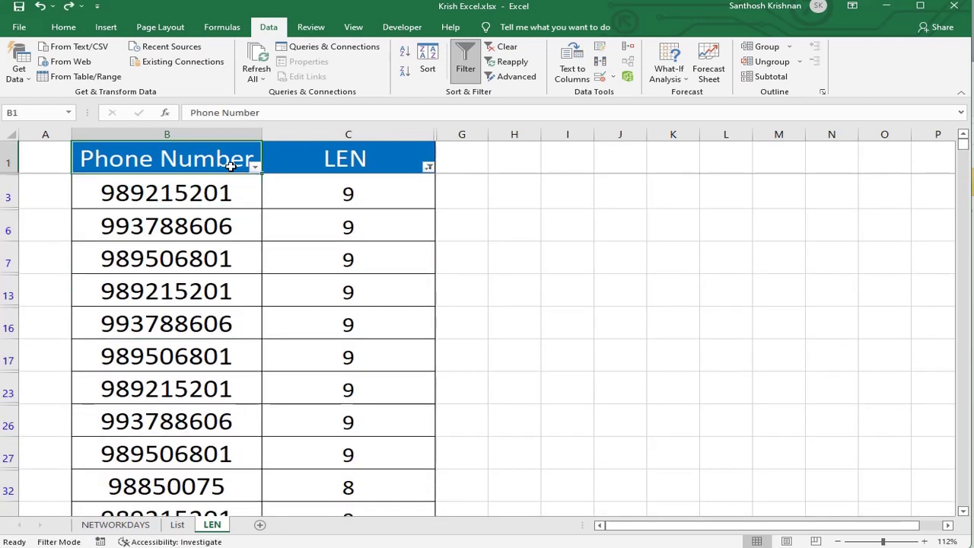
key(shift+Right)
key(ctrl+shift+Down)
key(ctrl+c)
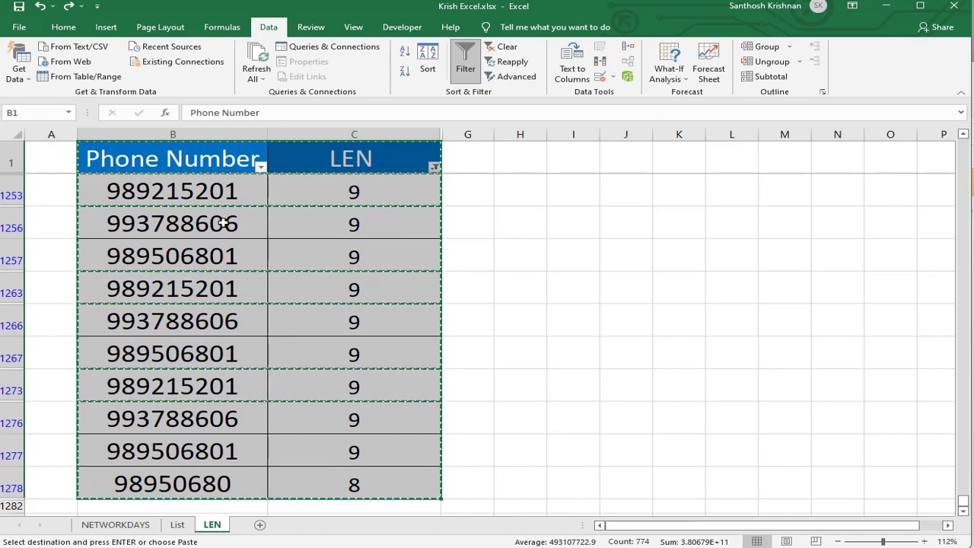
- Clear the LEN filter and turn off filtering so all phone numbers show
key(Escape)
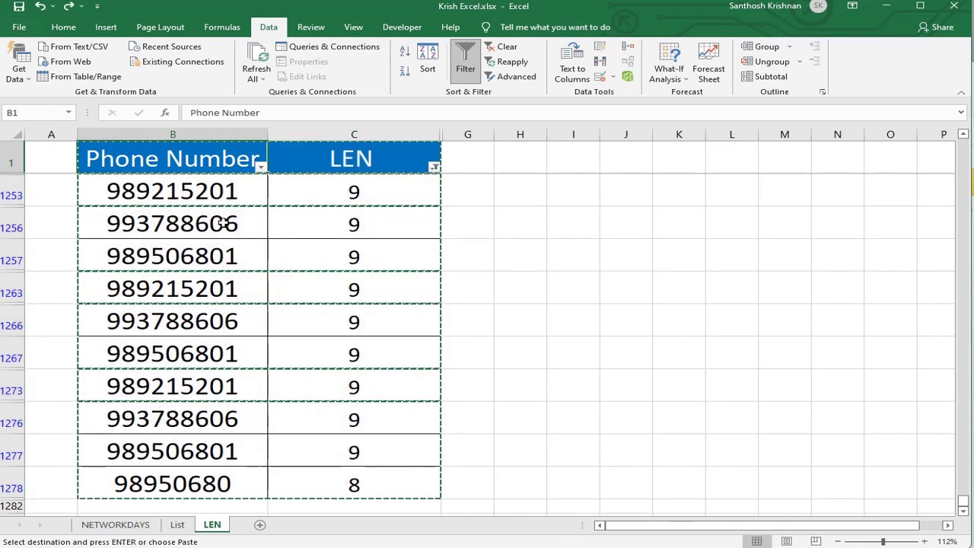
key(alt+a)
key(c)
key(ctrl+shift+l)
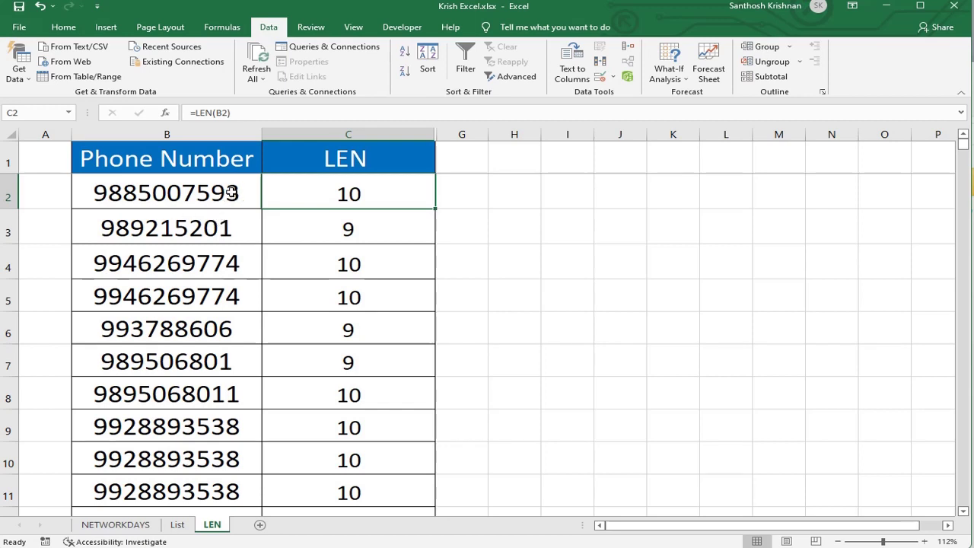
- Type a sample two-word name in H2, enlarge it to font size 20, and widen column H
click(515, 195)
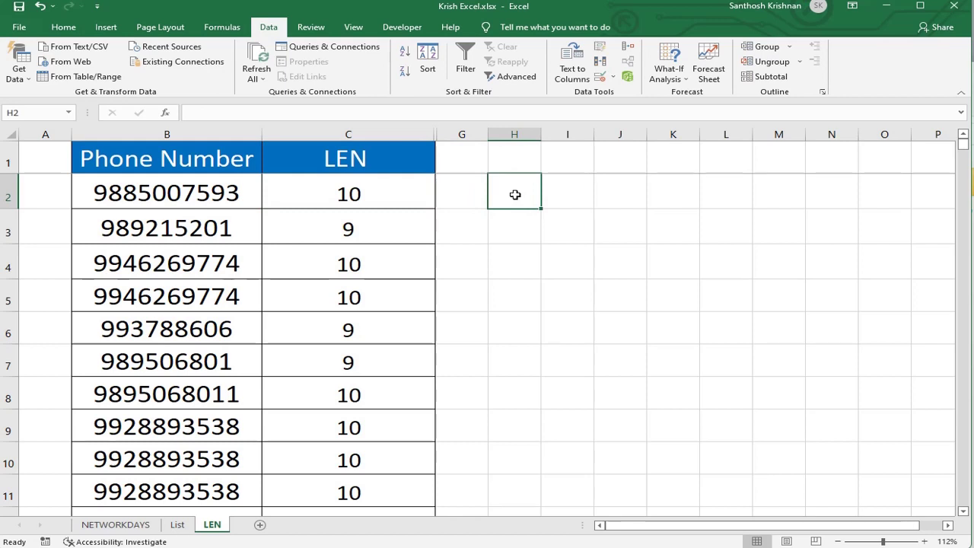
text(Man)
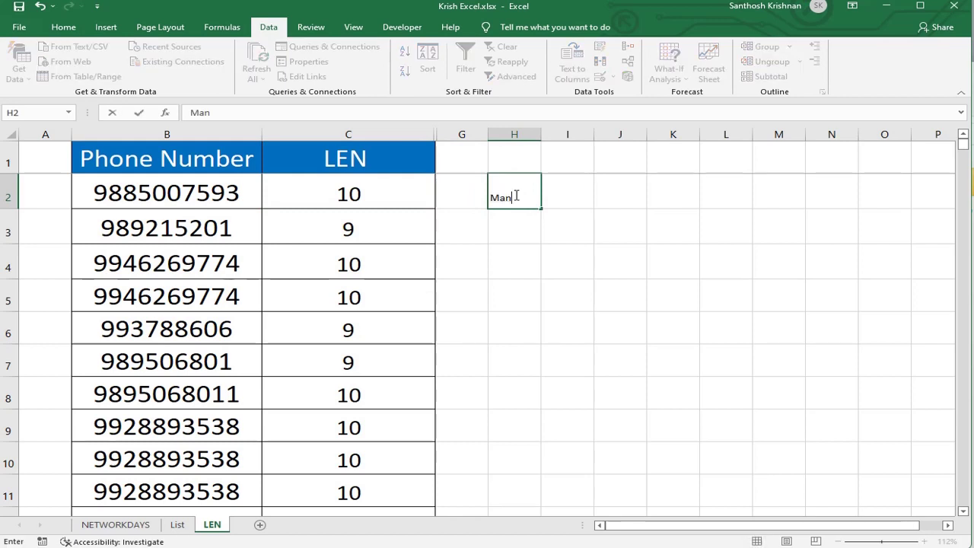
text(i Krish)
key(Tab)
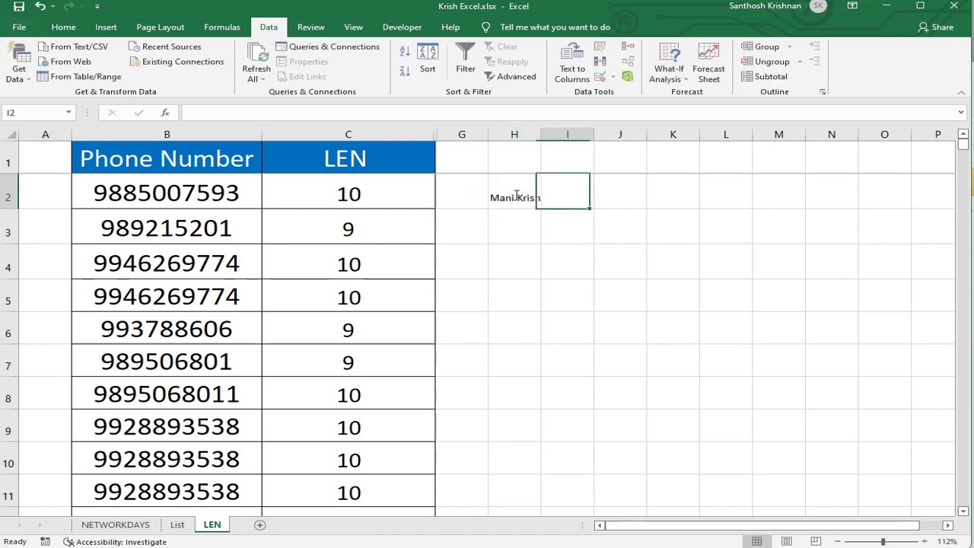
click(516, 196)
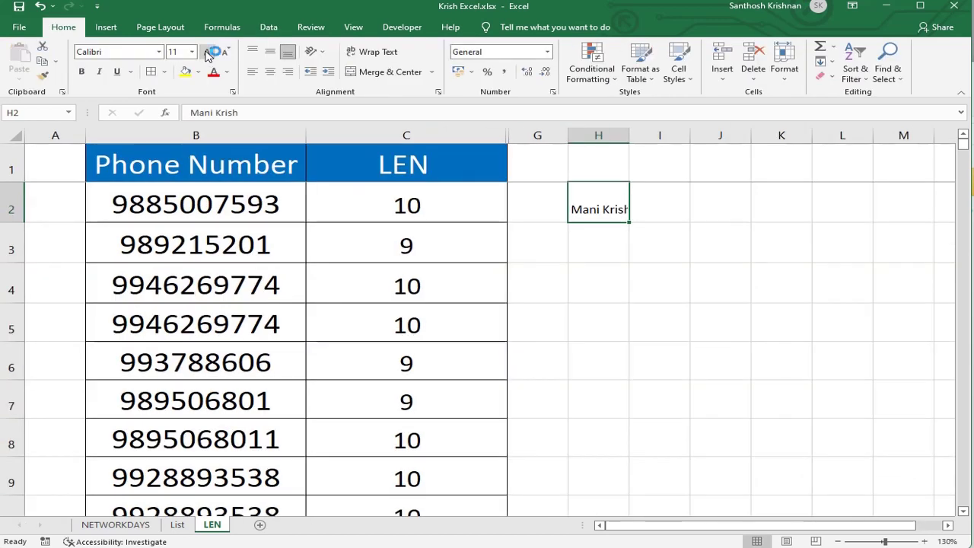
click(209, 52)
click(209, 52)
click(209, 52)
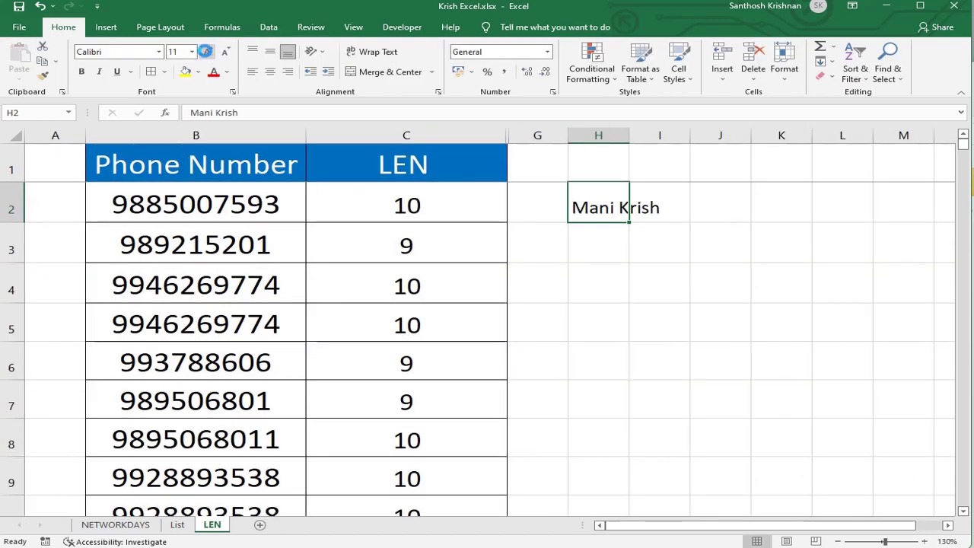
click(209, 52)
click(209, 52)
drag(629, 135, 695, 137)
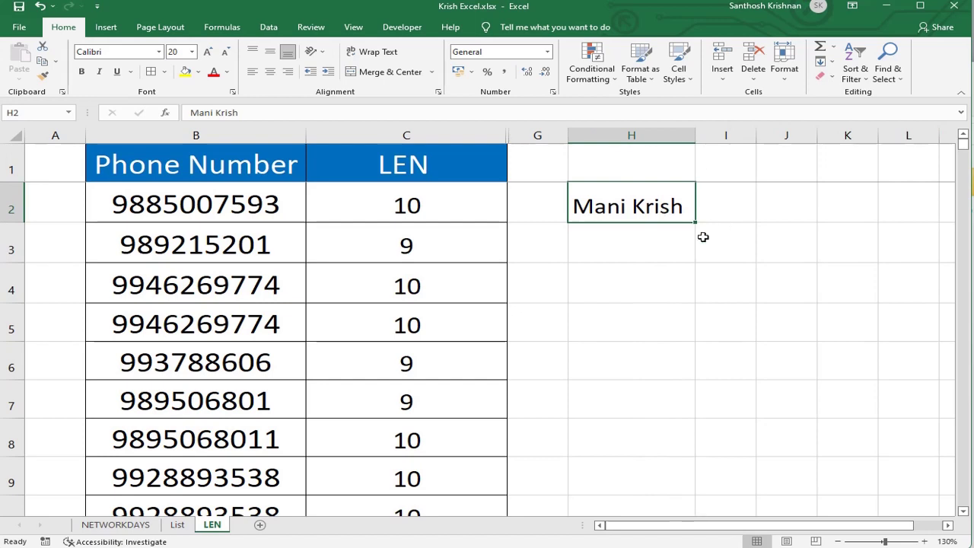
click(727, 206)
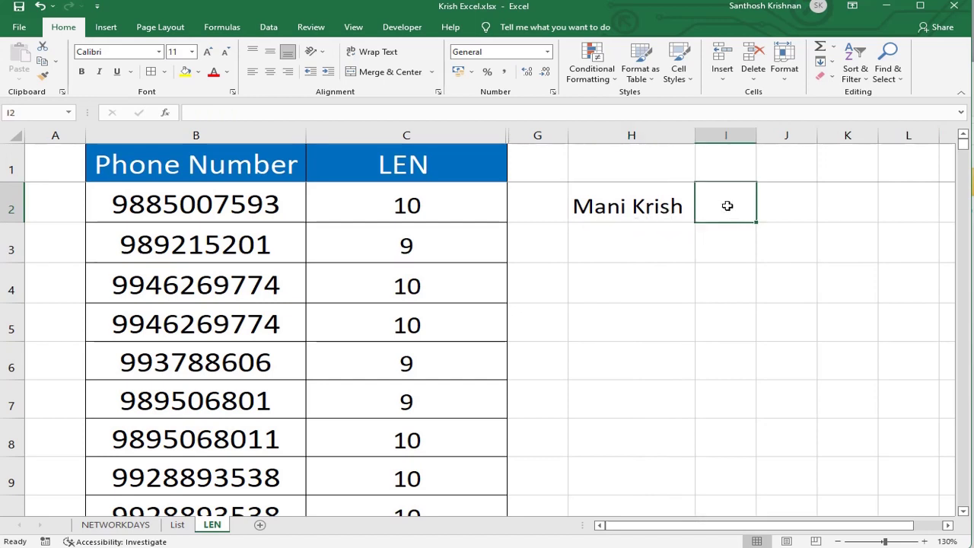
- Enter =LEN(H2) in I2, returning 10 for the name including the space
text(=len)
key(Tab)
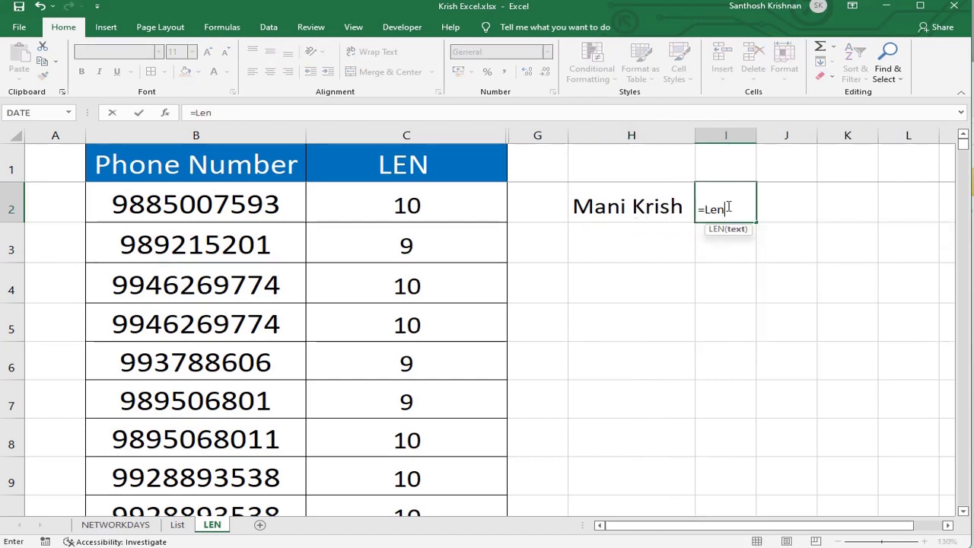
click(635, 201)
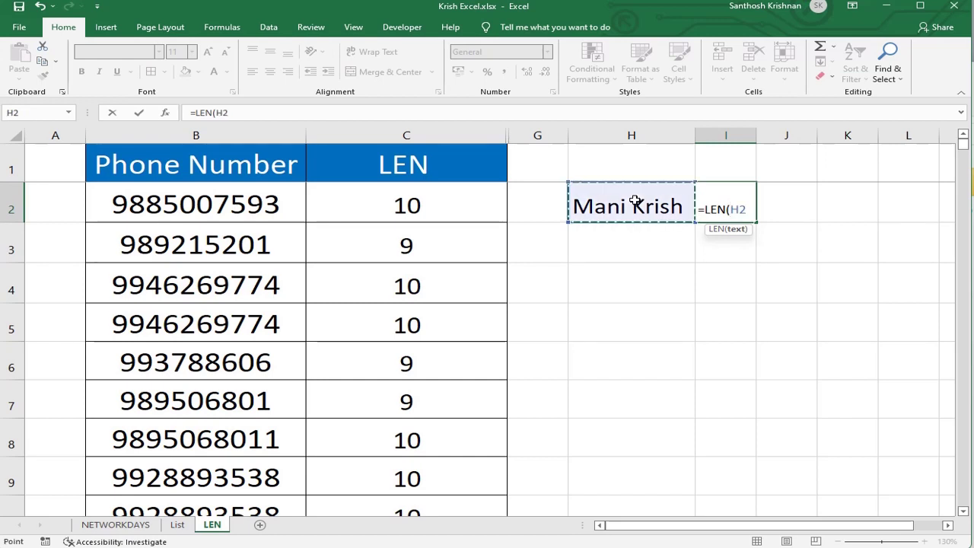
text())
key(Return)
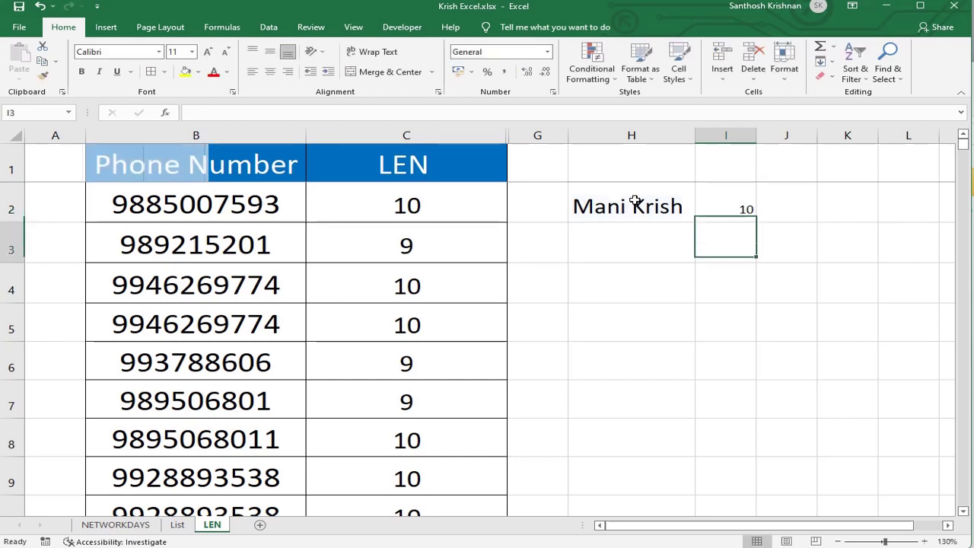
- Enlarge the font of the length result in I2 to match the name
click(742, 207)
key(ctrl+shift+greater)
key(ctrl+shift+greater)
key(ctrl+shift+greater)
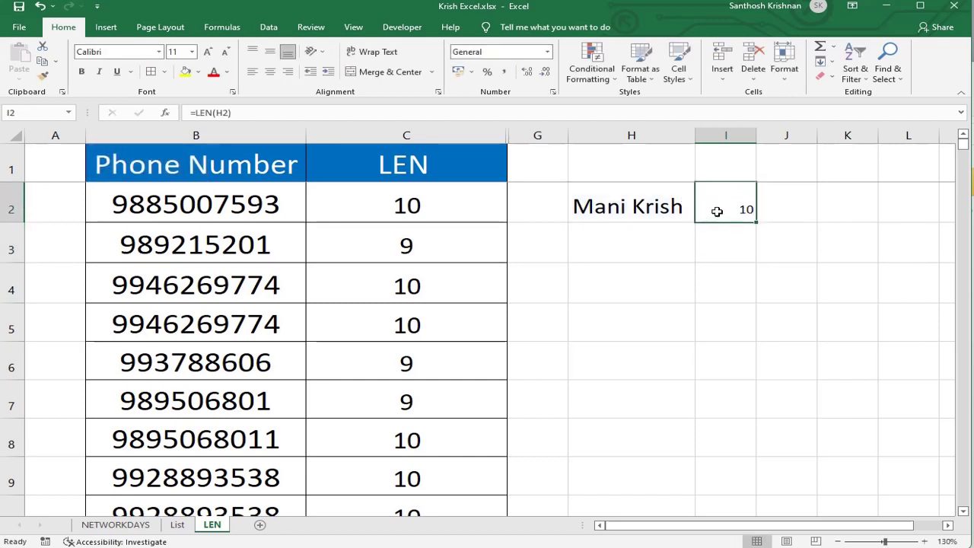
click(601, 210)
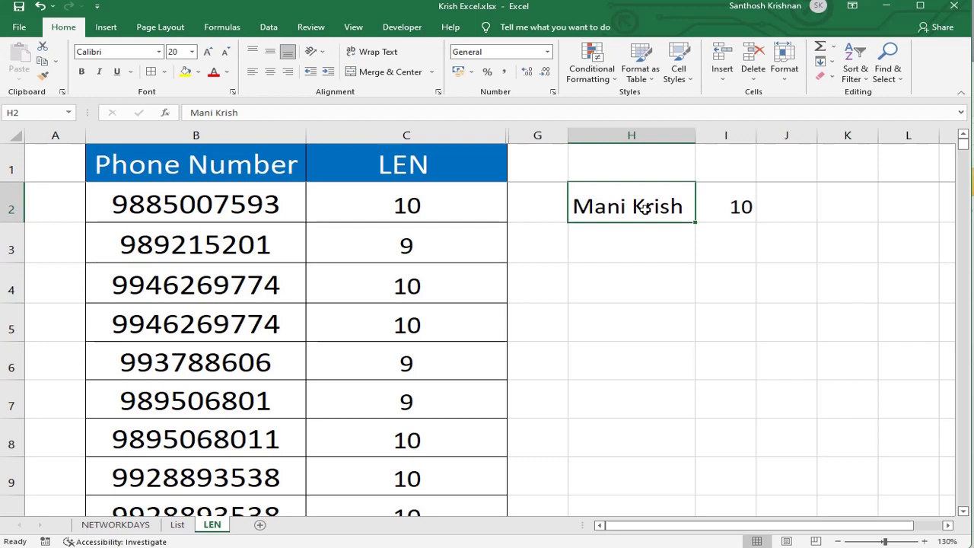
click(652, 243)
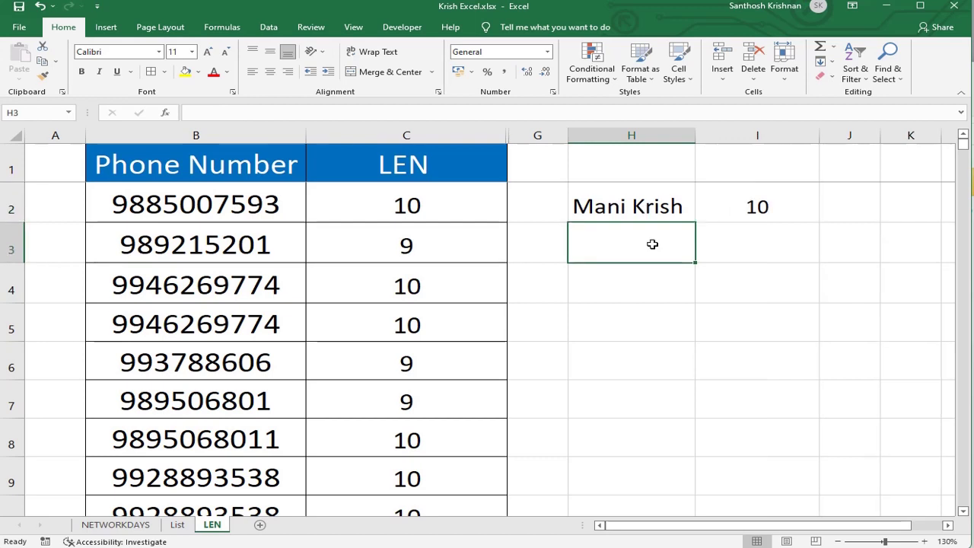